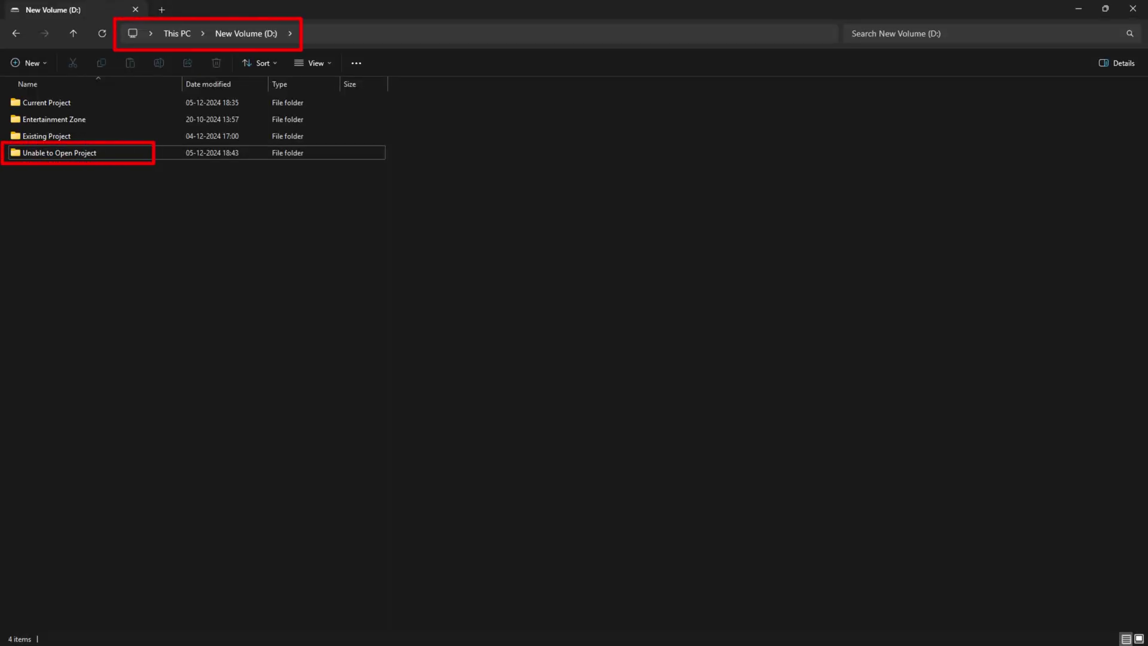
Step: Show the Security permissions in the Unable to Open Project folder's Properties
right_click(106, 153)
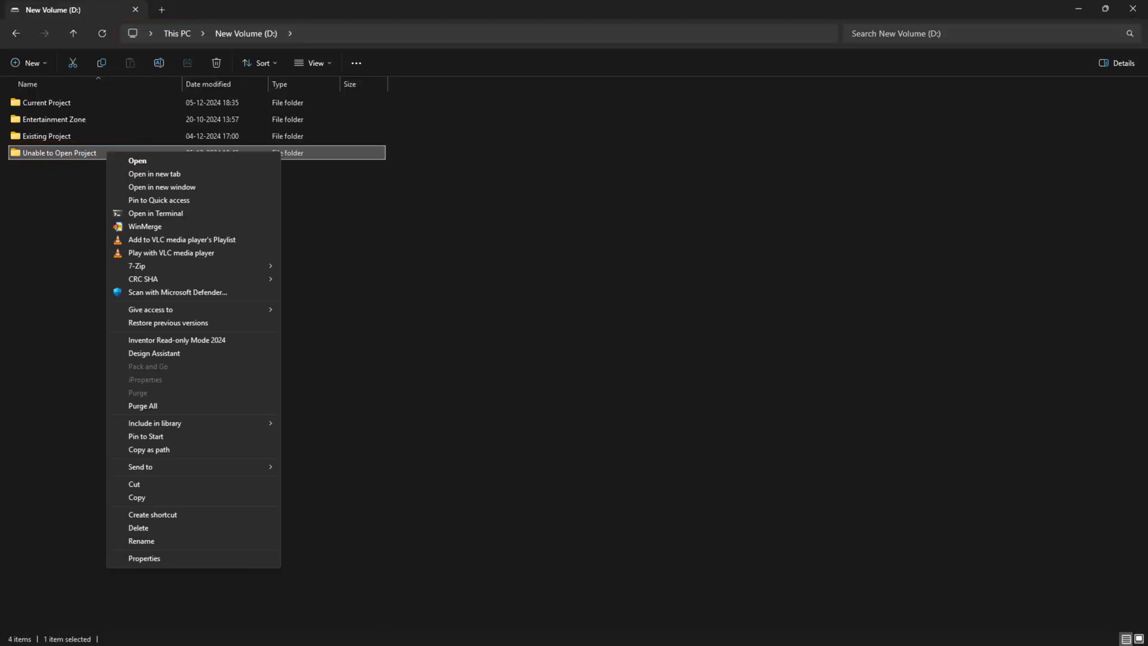
click(144, 558)
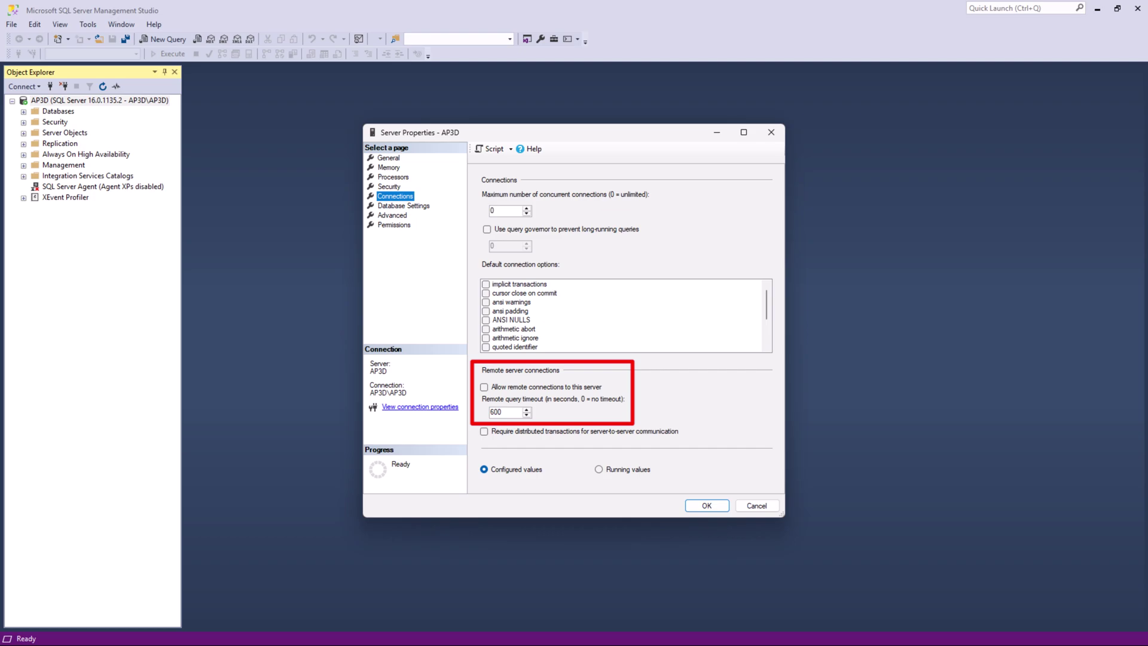
Step: Tick Allow remote connections to this server on AP3D's Connections page
click(484, 387)
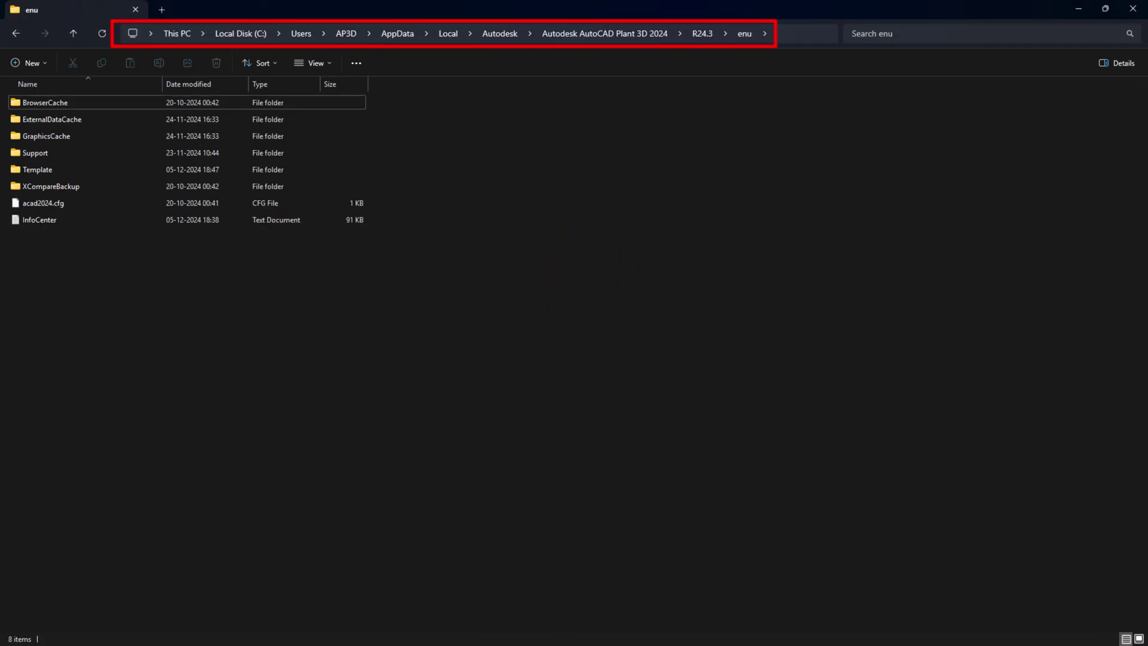
Step: Open the BrowserCache folder among the AppData enu cache folders
key(Return)
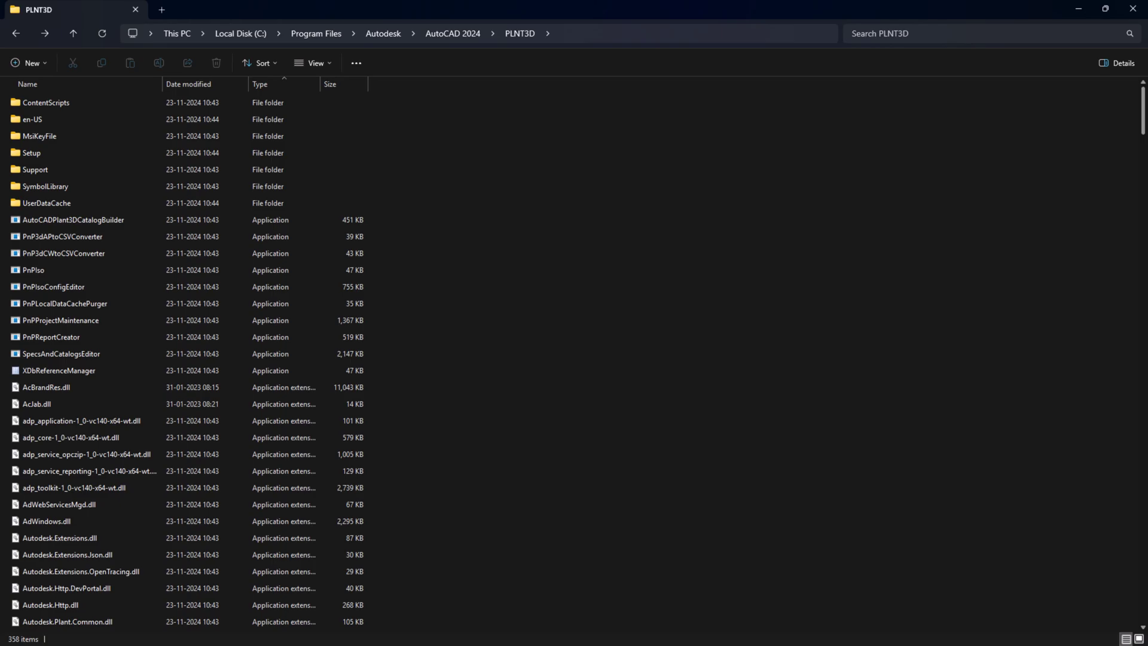
Step: Run PnPLocalDataCachePurger and purge the local project data cache
double_click(63, 303)
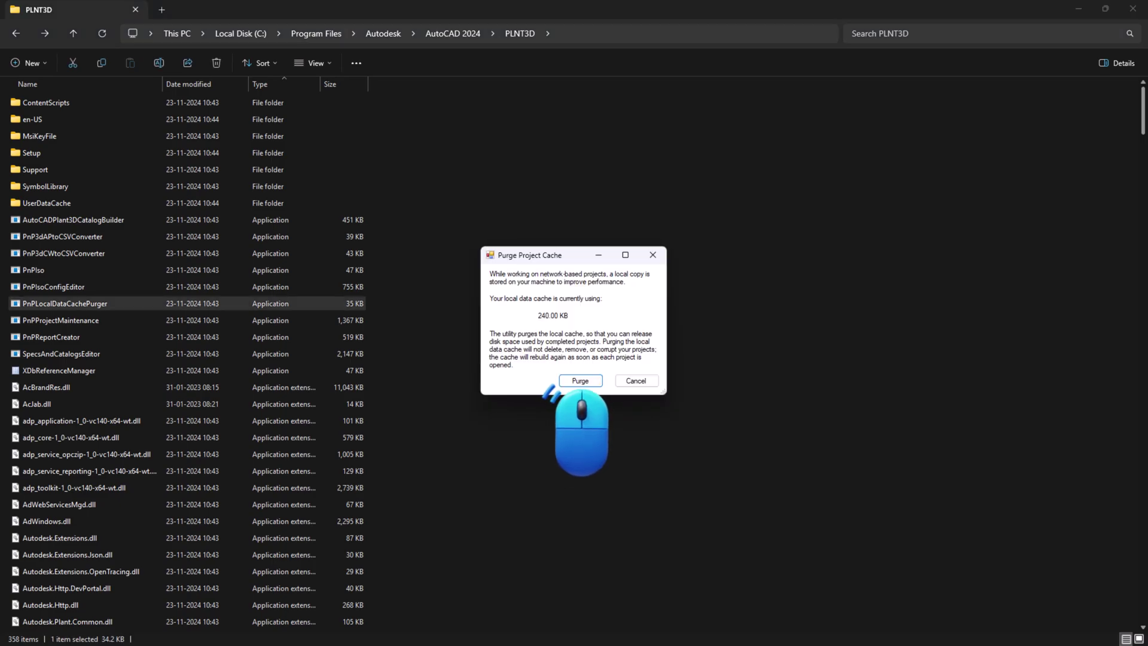
click(580, 380)
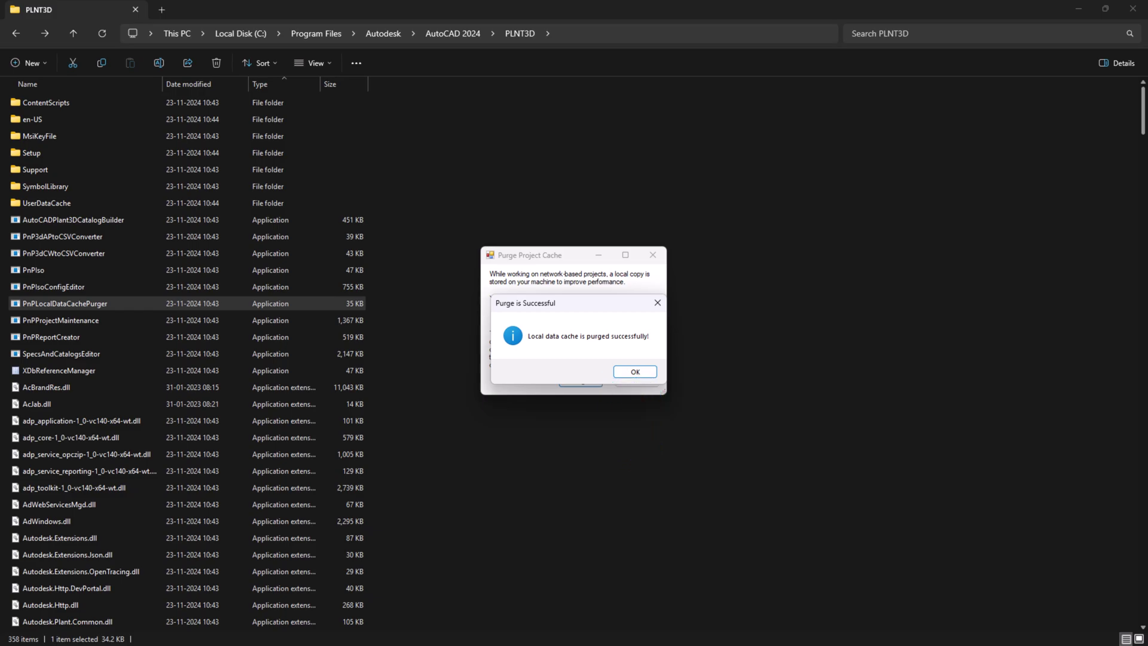